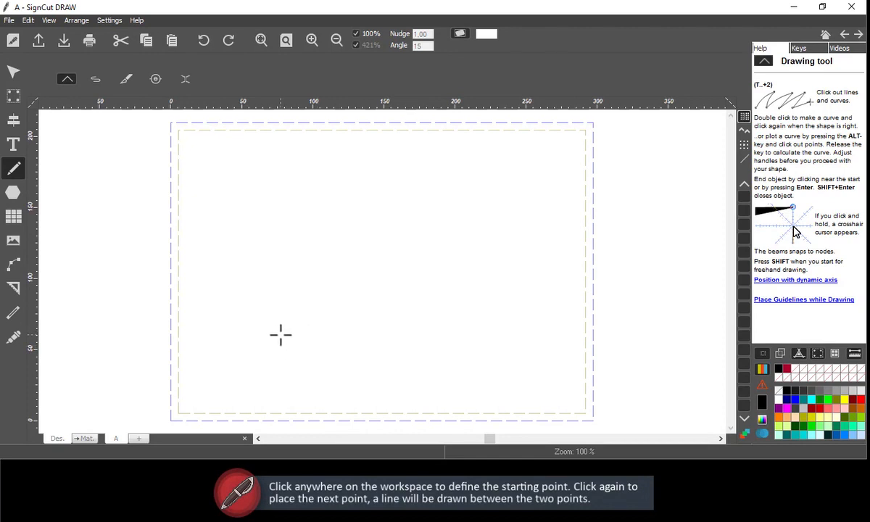
- Draw an open two-segment line about 142 mm wide and 14 mm high across the page's lower half
click(281, 334)
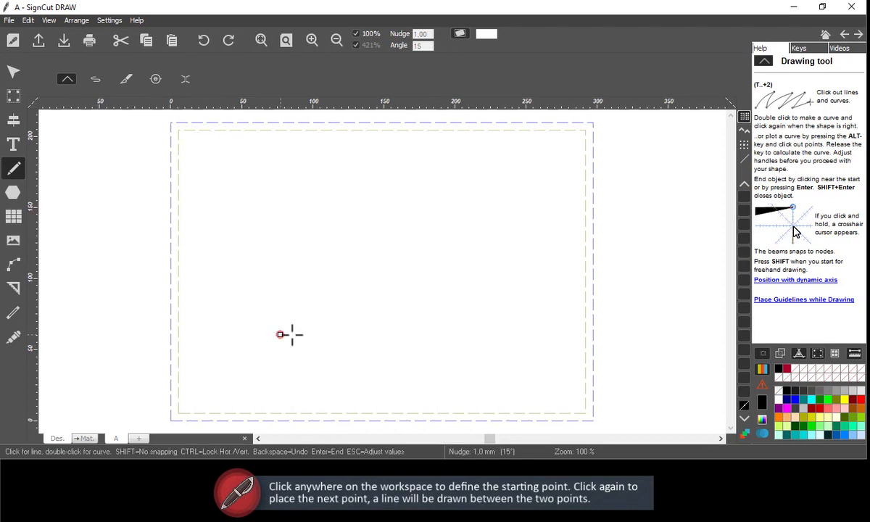
click(386, 332)
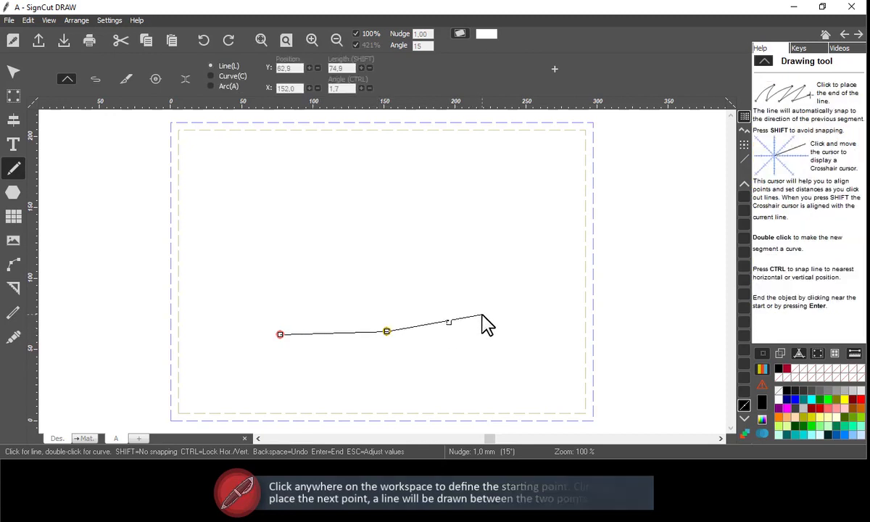
click(482, 315)
key(Return)
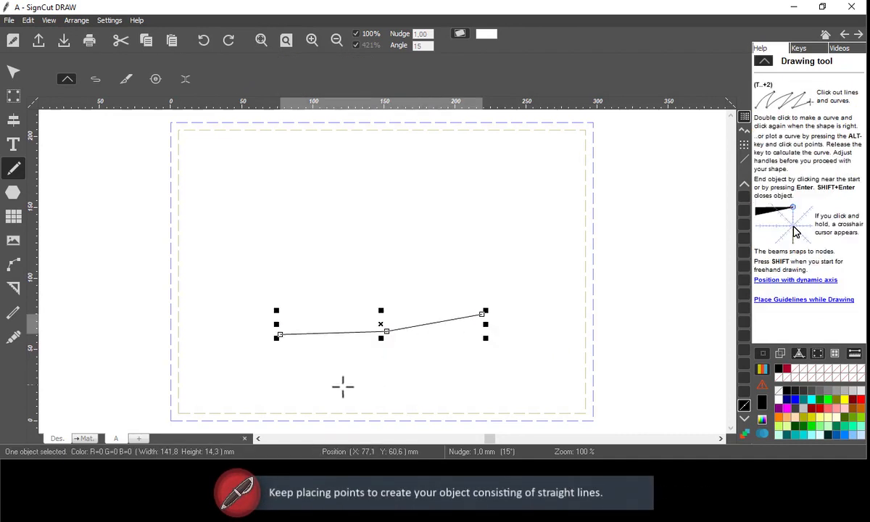
- Draw a closed, thin sliver from two curves in the page's upper-left area, about 50 mm wide and 17 mm high
click(316, 212)
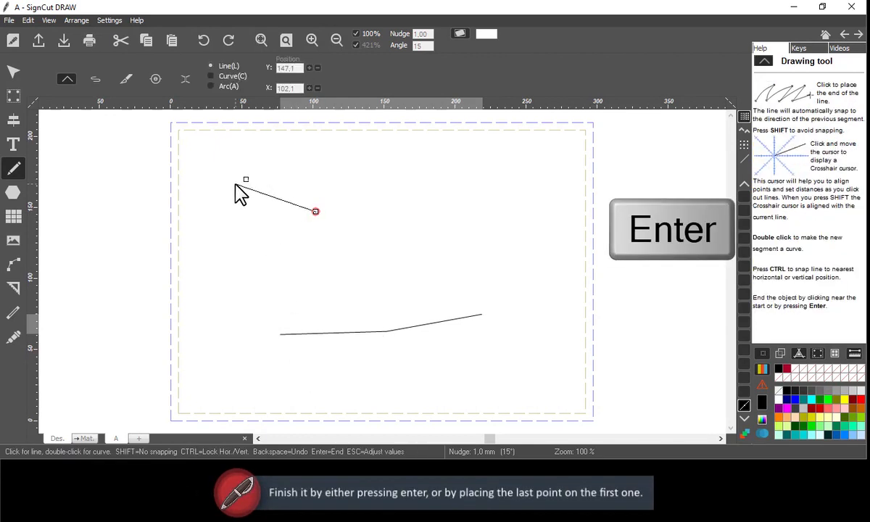
double_click(244, 188)
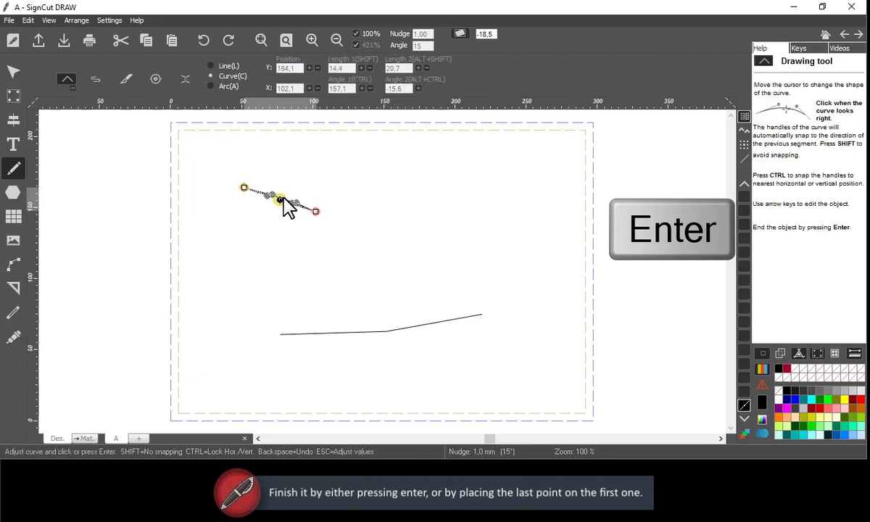
click(274, 202)
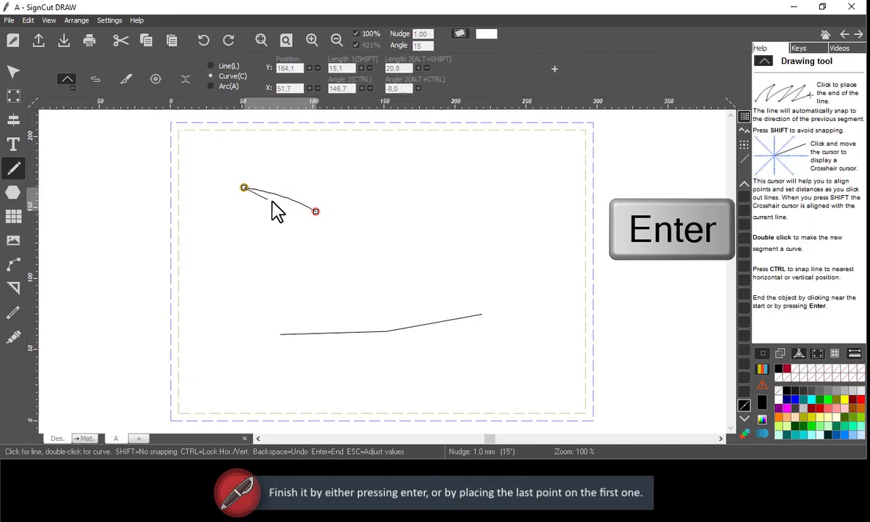
double_click(315, 211)
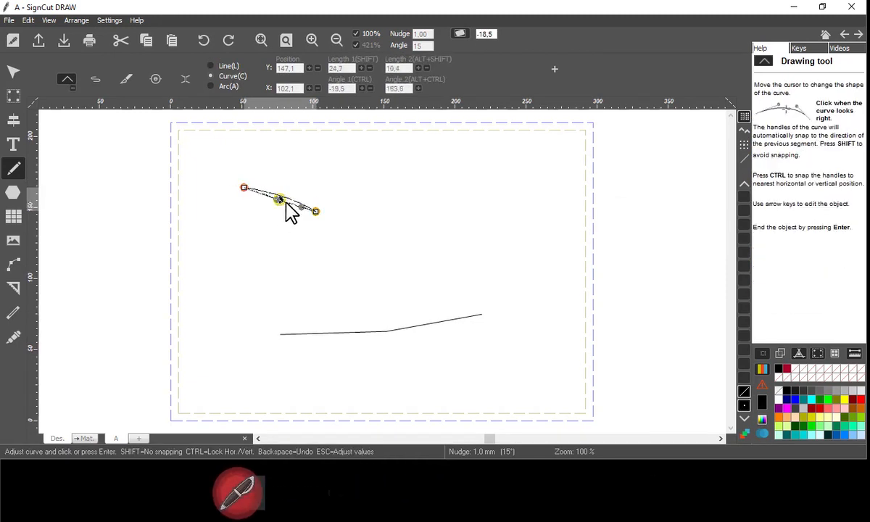
click(293, 203)
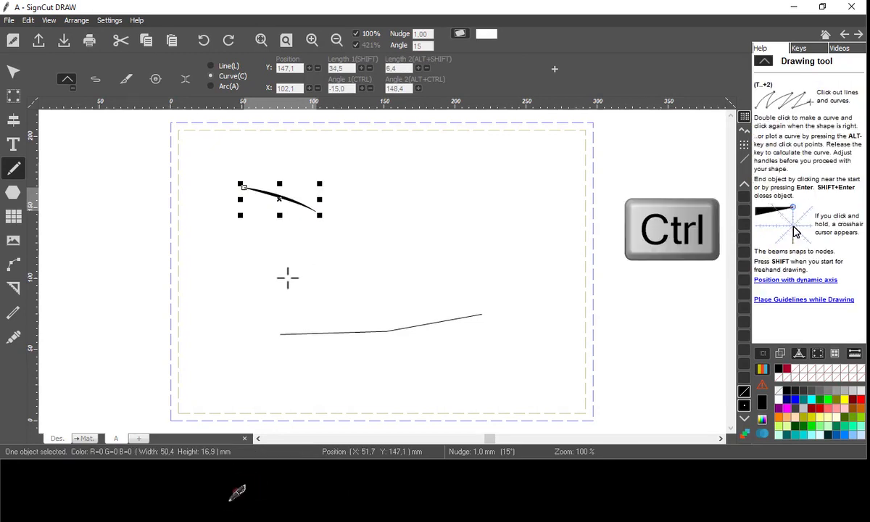
- Draw a horizontal line about 2.3 mm long leftward from the lower right tip of the curved sliver
scroll(254, 174, up, 1)
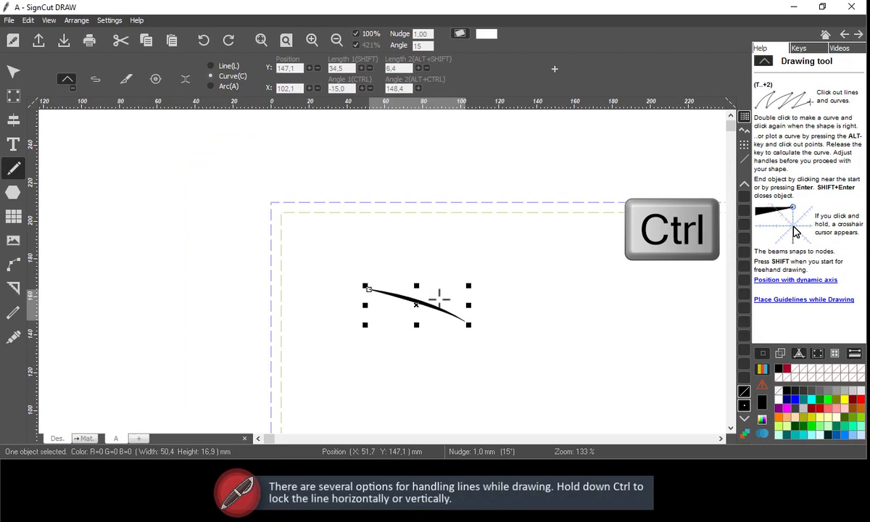
scroll(439, 298, up, 5)
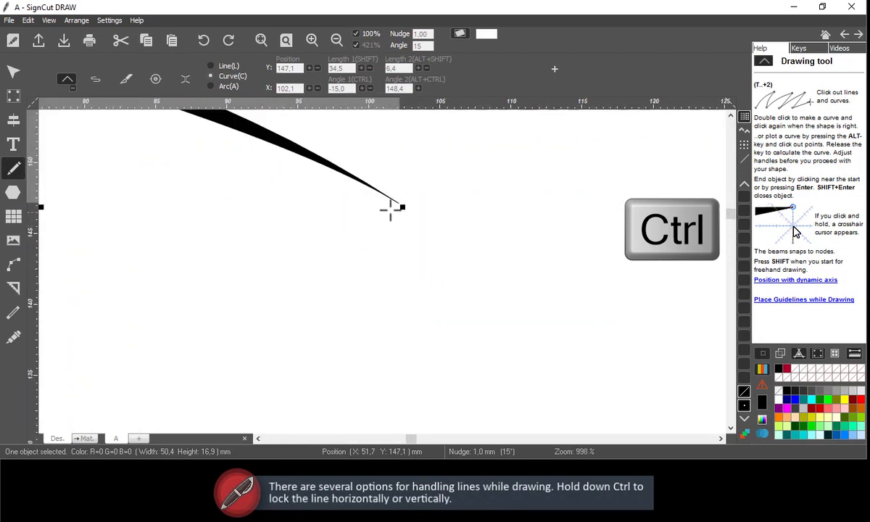
drag(398, 203, 399, 203)
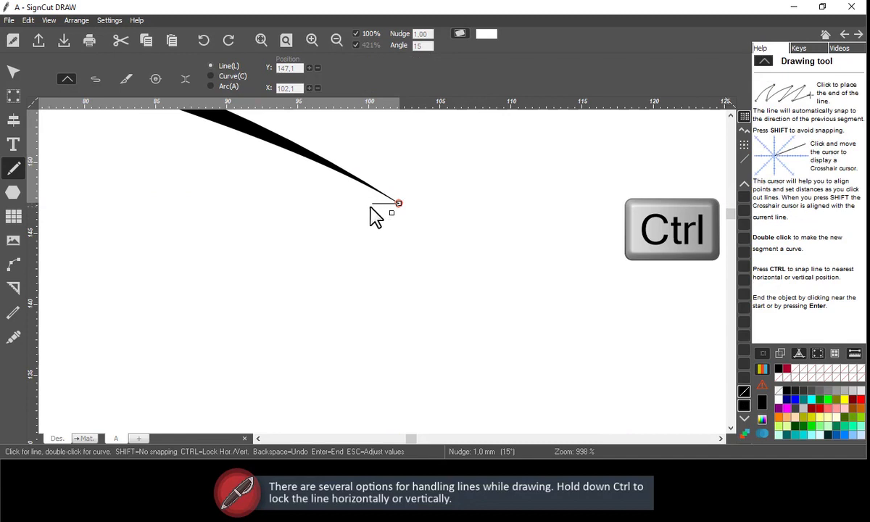
ctrl+click(370, 216)
key(Return)
scroll(489, 206, down, 2)
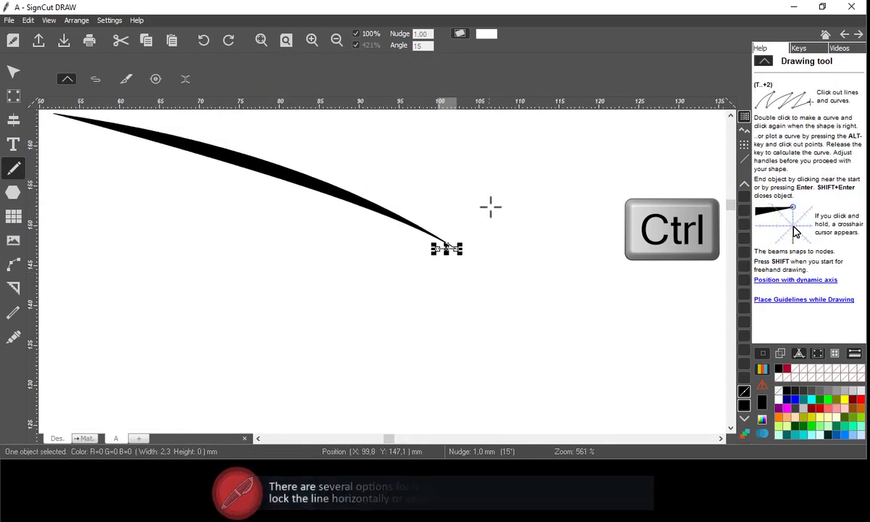
- Draw a separate vertical line about 2.7 mm long just to the right of the sliver's tip
click(497, 237)
ctrl+click(497, 216)
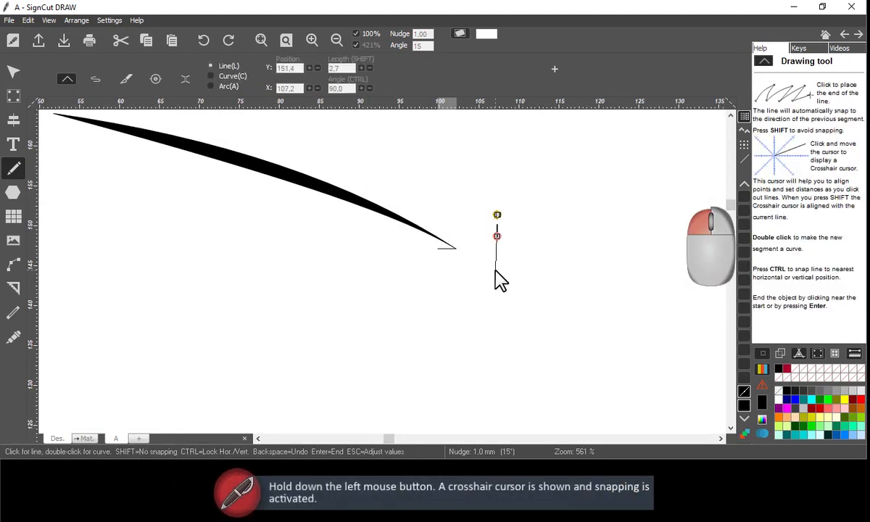
key(Return)
- Draw a curve from above the sliver's left end to the lower end of the short vertical line, about 60 mm wide overall
scroll(309, 254, down, 2)
scroll(301, 203, up, 1)
click(94, 168)
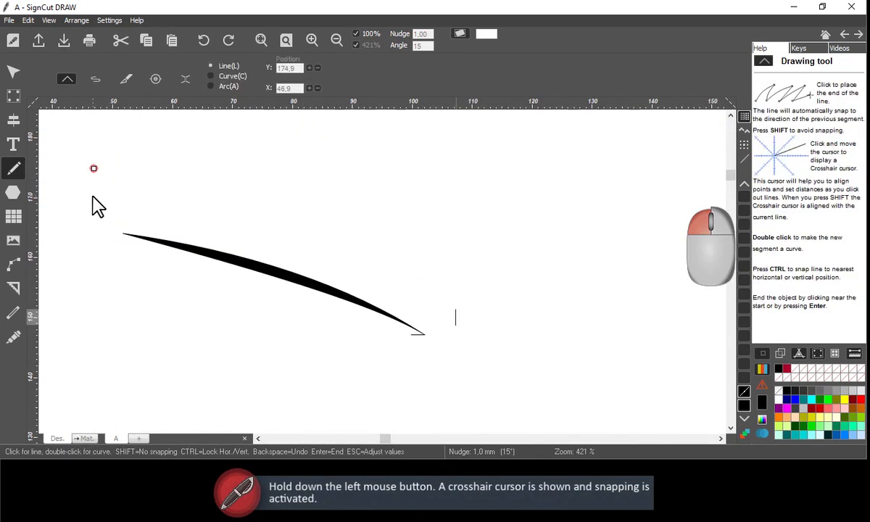
drag(362, 263, 456, 325)
double_click(456, 326)
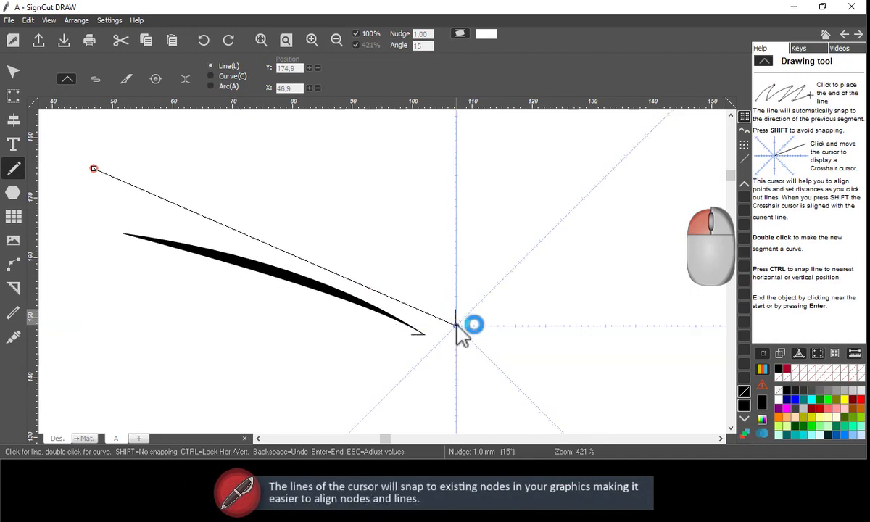
click(517, 334)
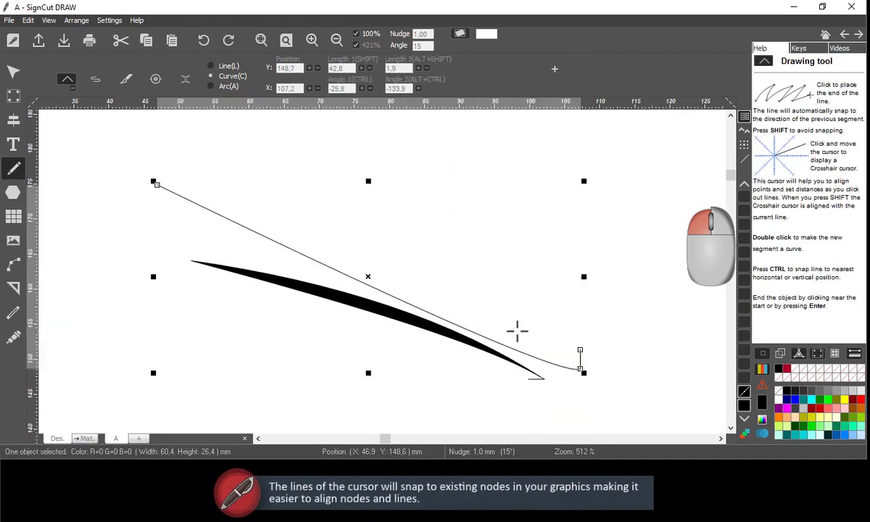
- Continue the outline from the vertical line's upper end with a curve back to about X 48.3, Y 177.8 mm
click(580, 349)
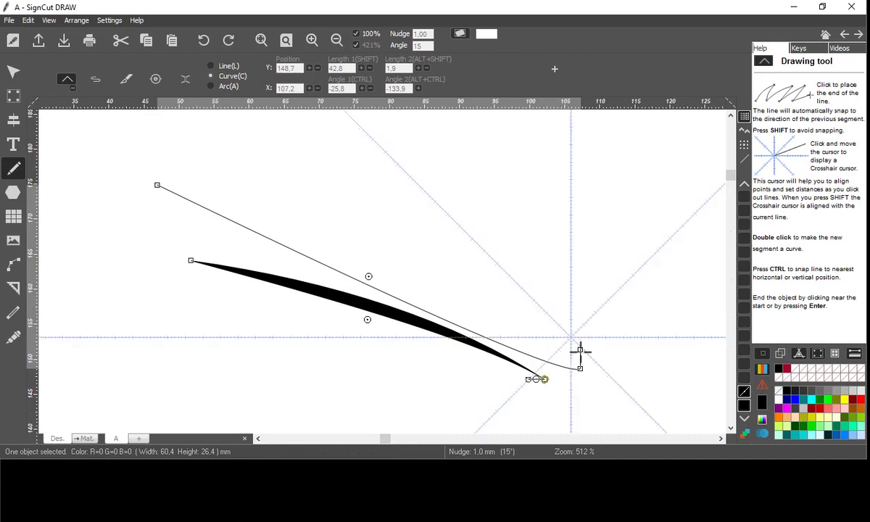
double_click(167, 170)
click(410, 316)
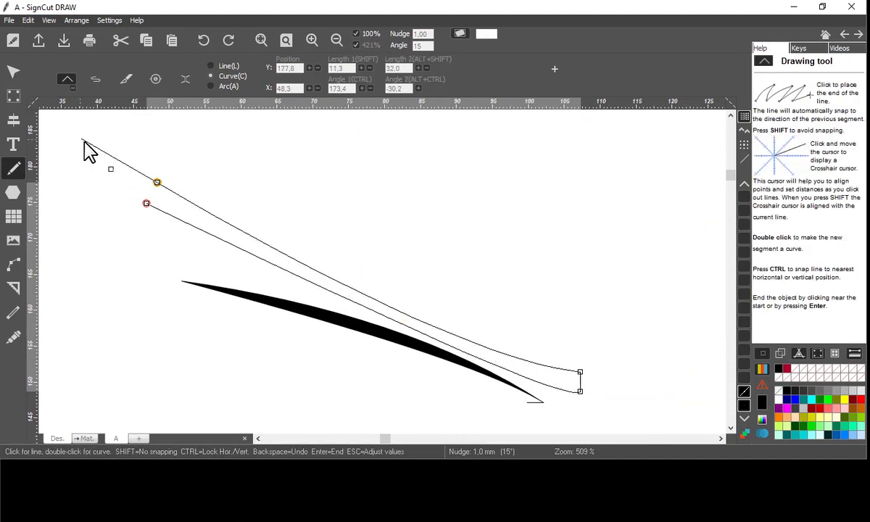
- Add a curve out to the upper left and another back to the start point, closing the shape at about 70 × 35 mm
double_click(77, 141)
scroll(77, 141, up, 5)
click(467, 265)
scroll(423, 232, down, 3)
double_click(422, 297)
key(Return)
scroll(508, 290, down, 8)
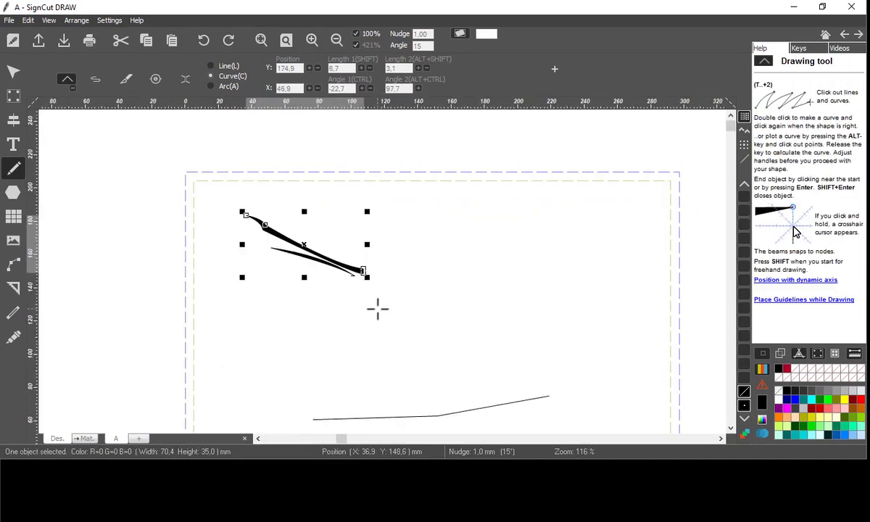
- Start a line beneath the long two-segment line and nudge its second node left to about X 123.3 mm
key(Right)
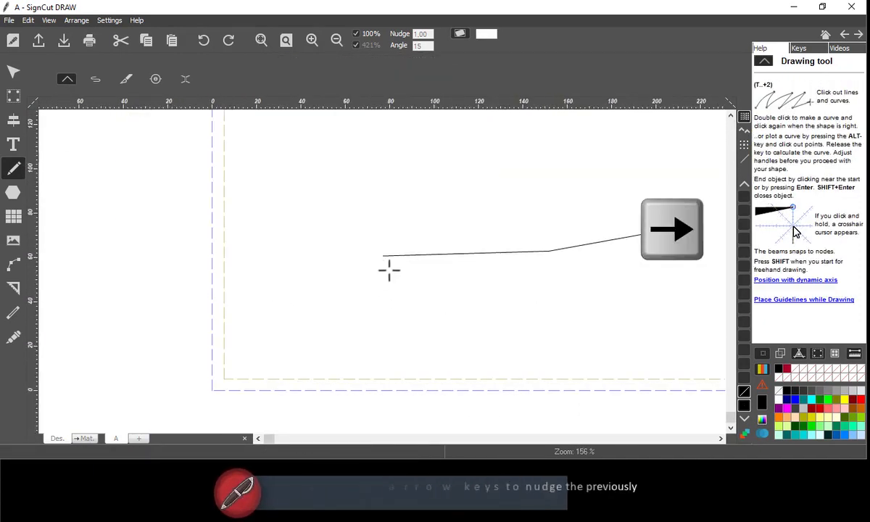
click(219, 261)
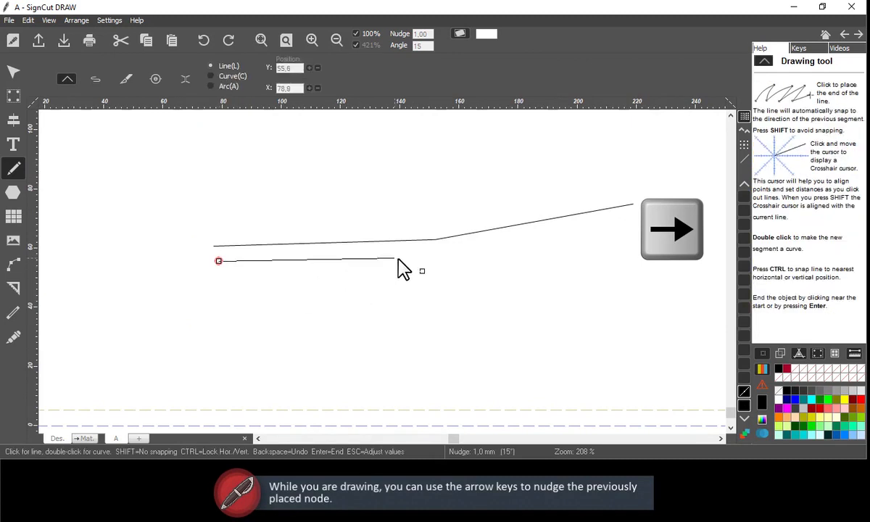
click(400, 257)
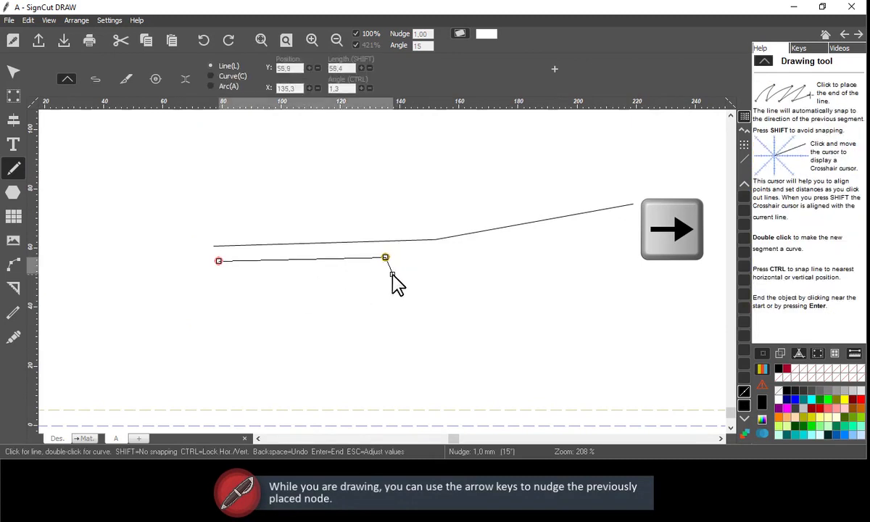
key(Left)
key(Left)
key(Left)
key(Left)
key(Left)
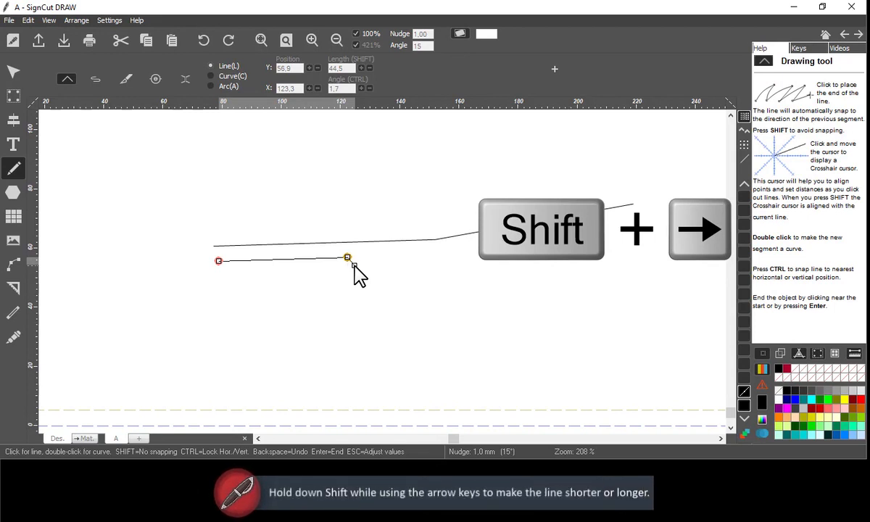
- Nudge the length of the line being drawn to about 41.5 mm, keeping its direction
key(shift+Right)
key(shift+Right)
key(shift+Right)
key(shift+Right)
key(shift+Right)
key(shift+Right)
key(shift+Right)
key(shift+Right)
key(shift+Right)
key(shift+Right)
key(shift+Right)
key(shift+Right)
key(shift+Right)
key(shift+Right)
key(shift+Right)
key(shift+Right)
key(shift+Right)
key(shift+Right)
key(shift+Right)
key(shift+Right)
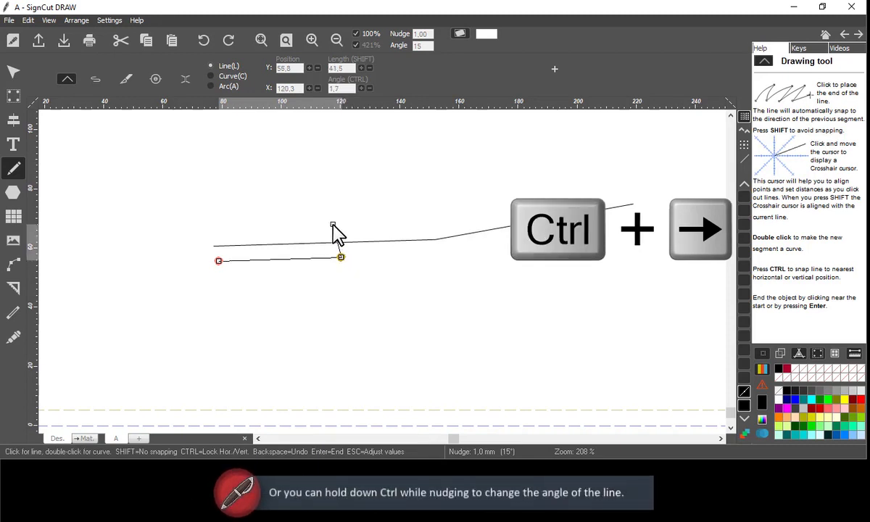
- Try rotating the line segment about its start point to an angle of about -43.3 degrees
key(ctrl+Right)
key(ctrl+Right)
key(ctrl+Right)
key(ctrl+Right)
key(ctrl+Right)
key(ctrl+Right)
key(ctrl+Right)
key(ctrl+Right)
key(ctrl+Right)
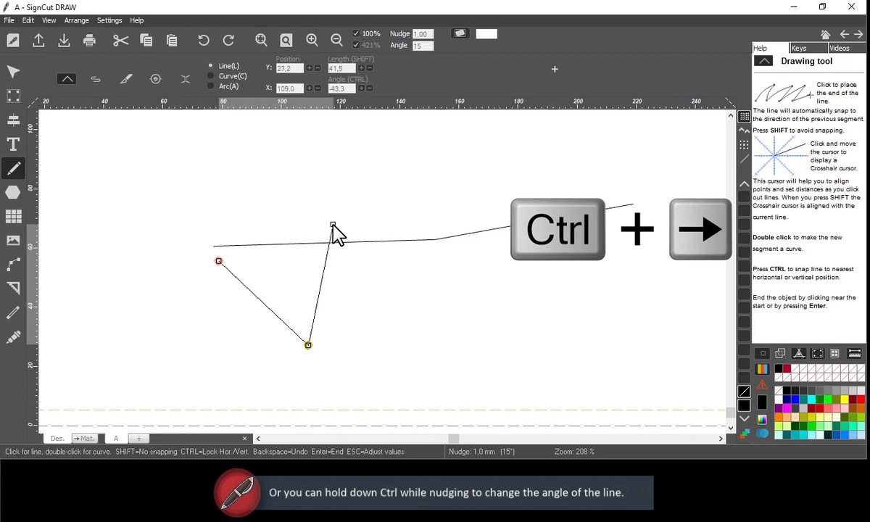
key(ctrl+Right)
key(ctrl+Right)
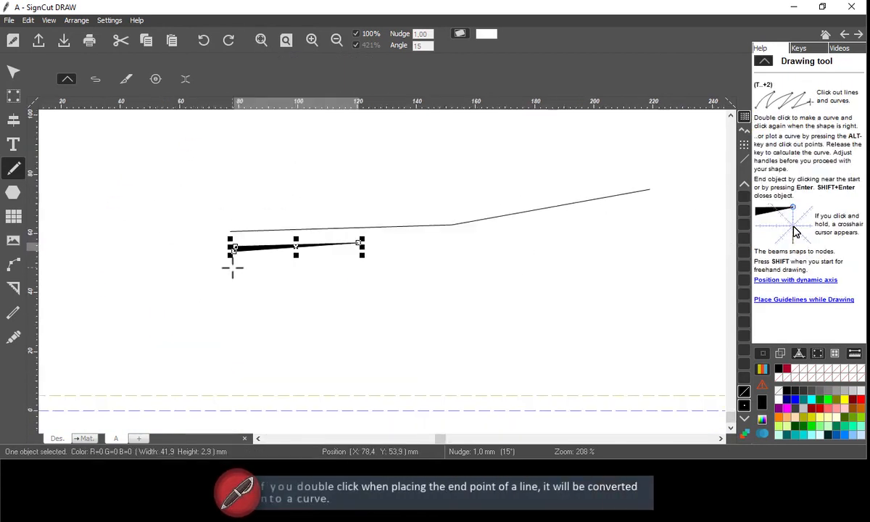
- Draw a deep downward-bulging curve from below the thin wedge to about X 202.5, Y 71.9 mm on the long line
click(233, 266)
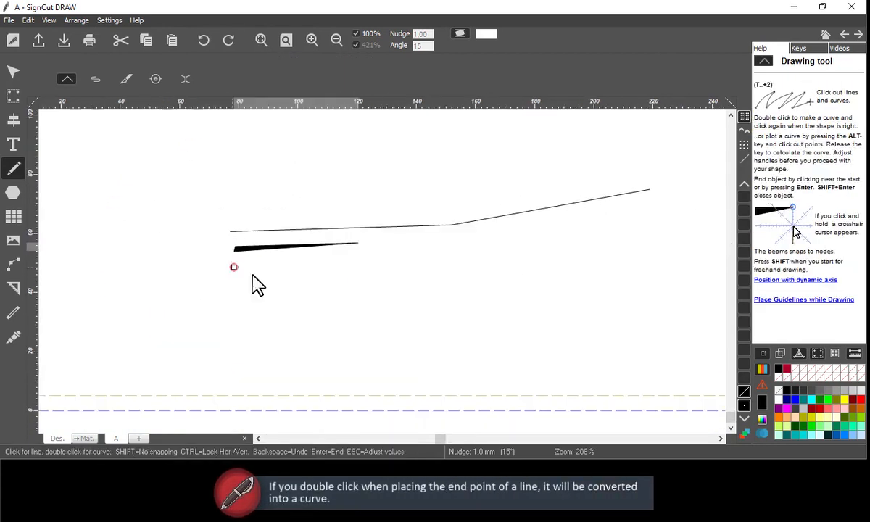
double_click(602, 206)
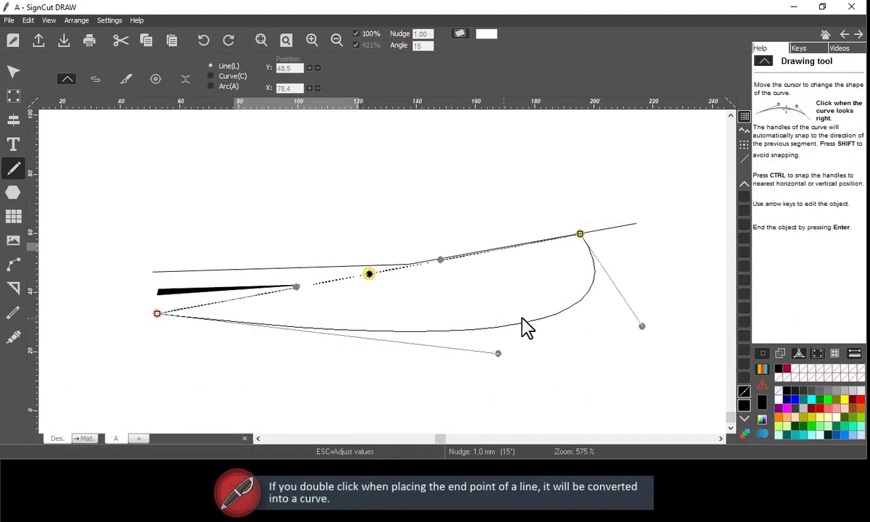
key(c)
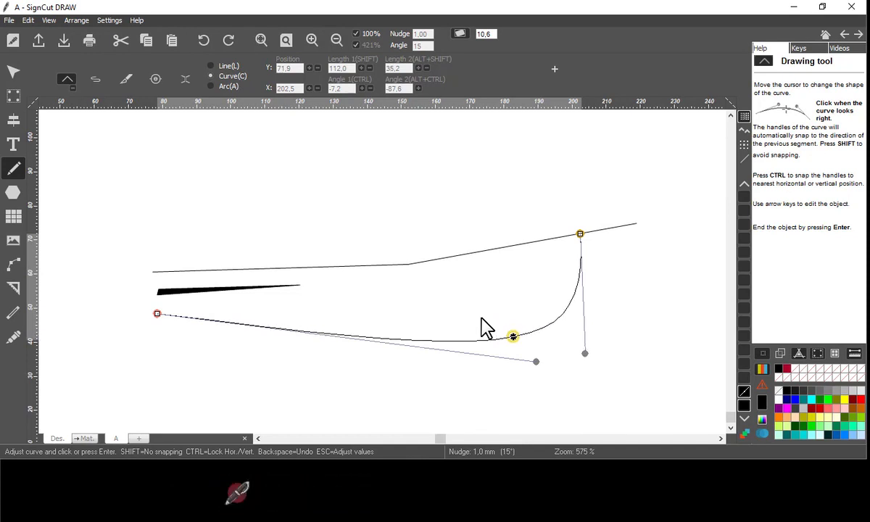
ctrl+click(482, 319)
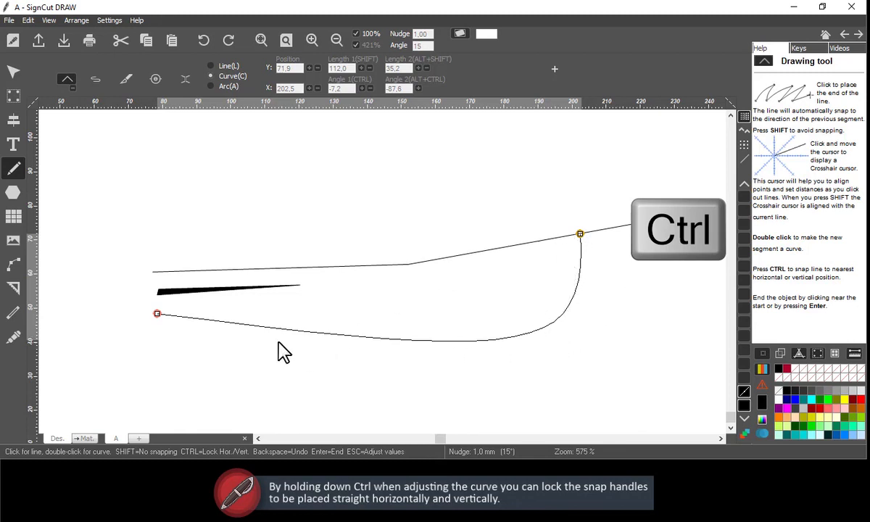
- Close the bulging curve into a thin tapered shape with a second, nearly parallel curve back to its start node
scroll(161, 323, down, 3)
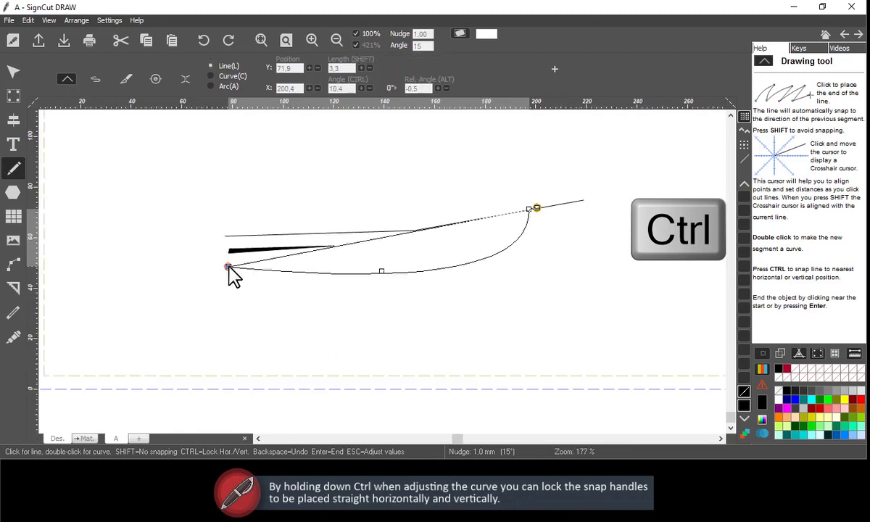
double_click(227, 268)
scroll(239, 272, up, 3)
key(Right)
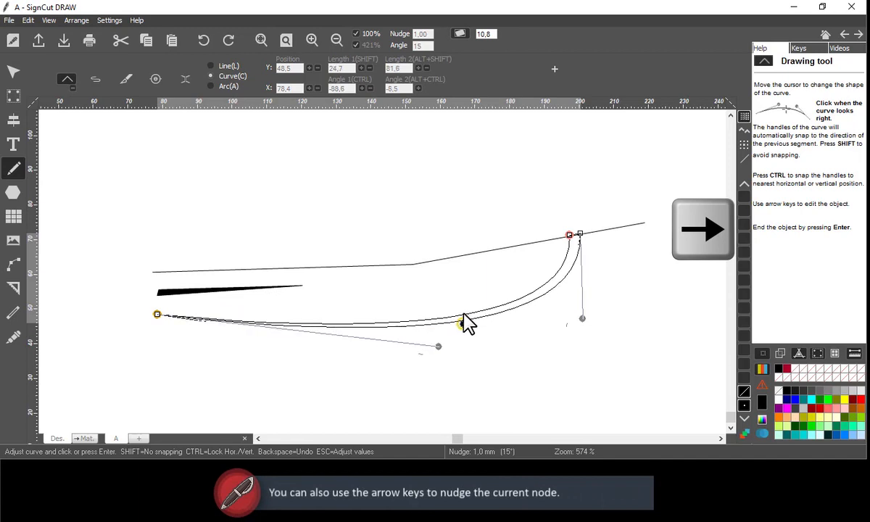
click(464, 316)
key(Escape)
- Continue the long two-segment line back through a point just above its bend to its other end, closing it into a thin shape
scroll(586, 232, up, 8)
scroll(341, 276, down, 5)
click(540, 261)
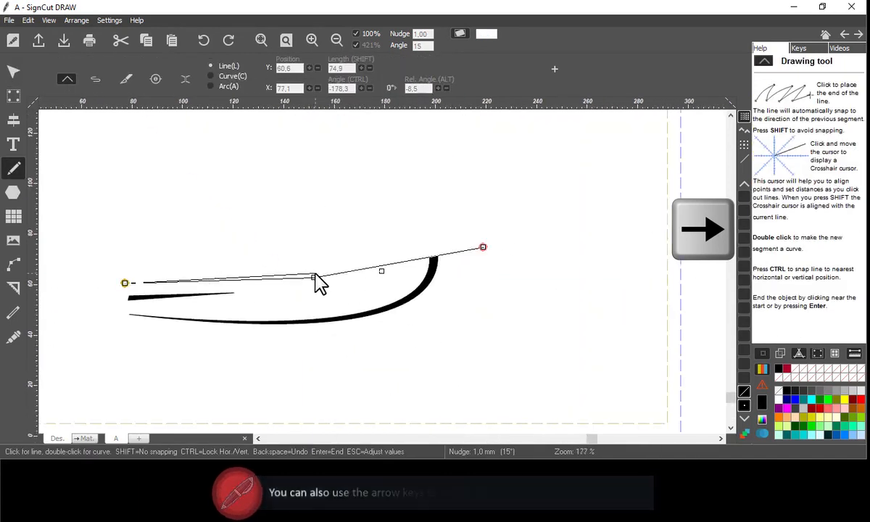
key(shift+Right)
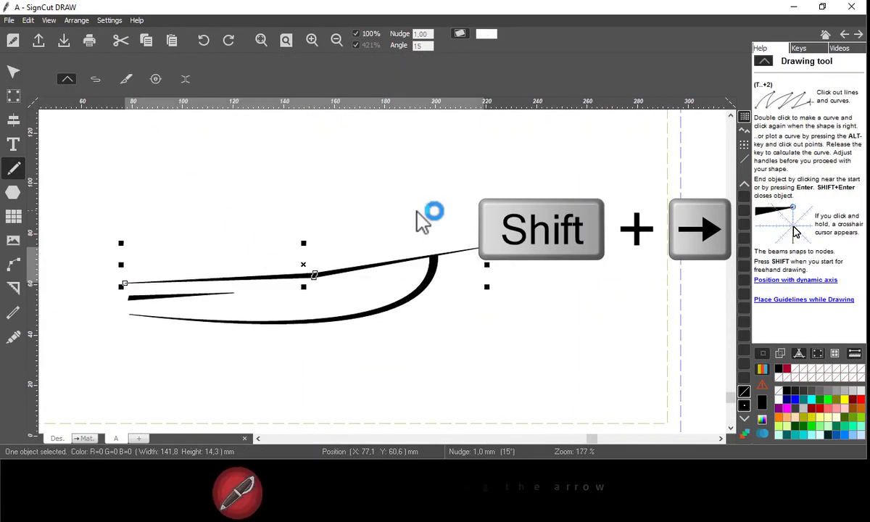
scroll(382, 274, down, 2)
scroll(297, 248, up, 5)
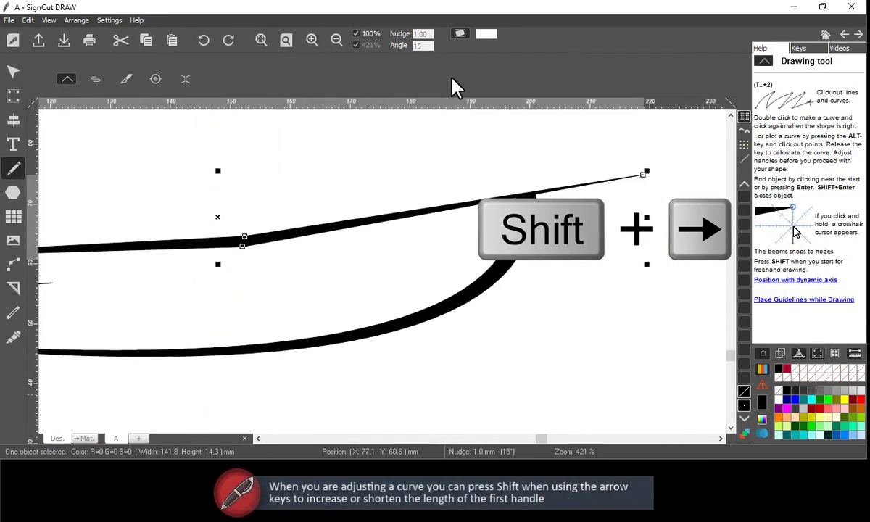
- Start a curve from the inner edge of the bulging shape and place its free end node at X 155.5, Y 58.4 mm
click(394, 255)
double_click(281, 273)
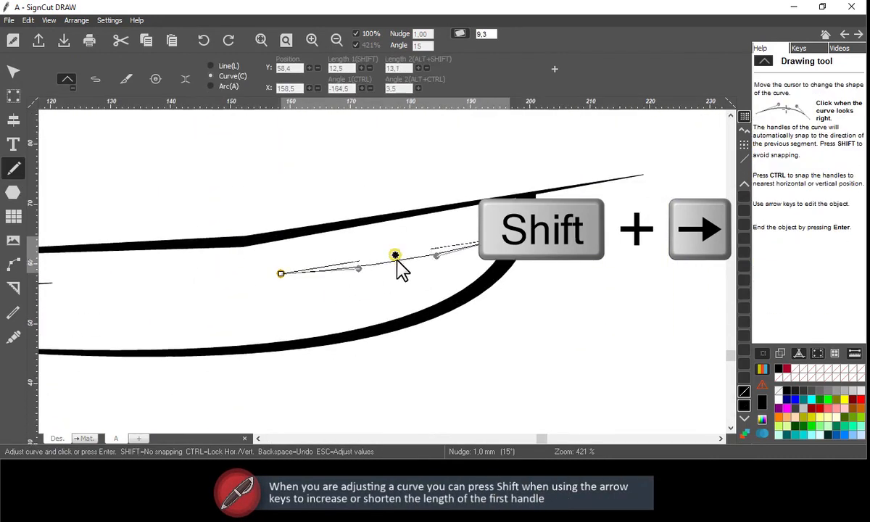
key(shift+Right)
key(shift+Right)
key(shift+Right)
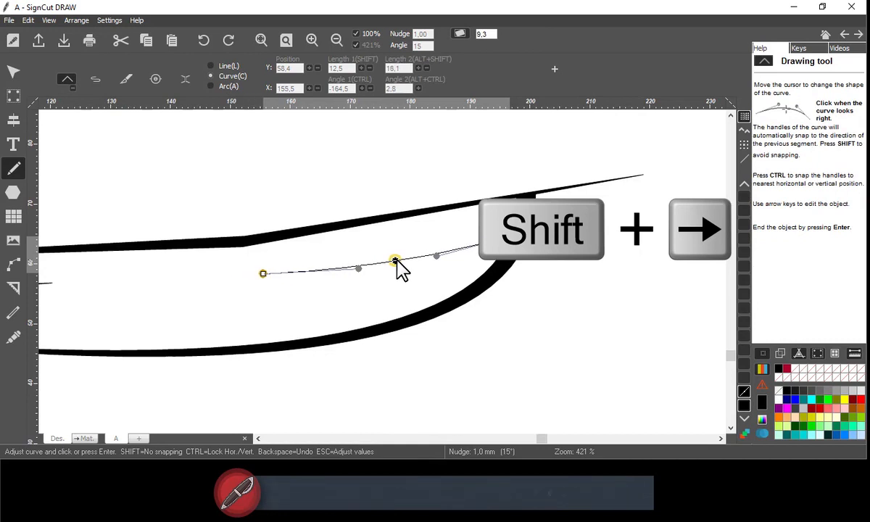
- Shorten the new curve's first handle to a length of 7.6 mm
key(shift+Right)
key(shift+Right)
key(shift+Right)
key(shift+Right)
key(shift+Right)
key(shift+Right)
key(shift+Right)
key(shift+Right)
key(shift+Right)
key(shift+Right)
key(shift+Right)
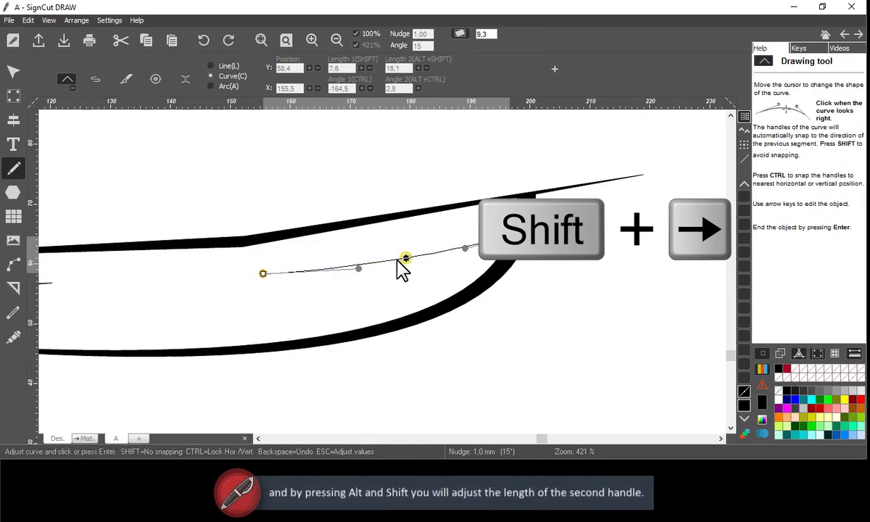
- Shorten the curve's second handle to a length of 4.1 mm
key(alt+shift+Left)
key(alt+shift+Left)
key(alt+shift+Left)
key(alt+shift+Left)
key(alt+shift+Left)
key(alt+shift+Left)
key(alt+shift+Left)
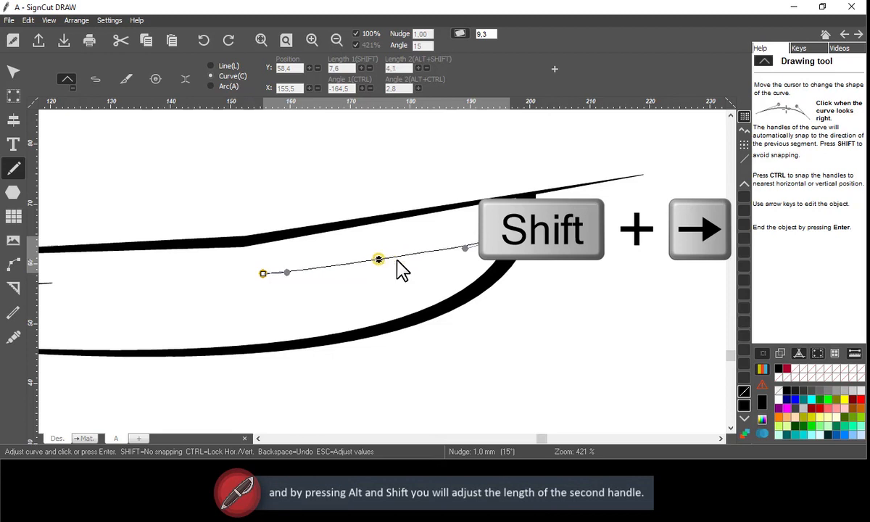
- Try rotating the curve's second handle to -42.1 degrees, and rotate it back
key(ctrl+alt+Right)
key(ctrl+alt+Right)
key(ctrl+alt+Right)
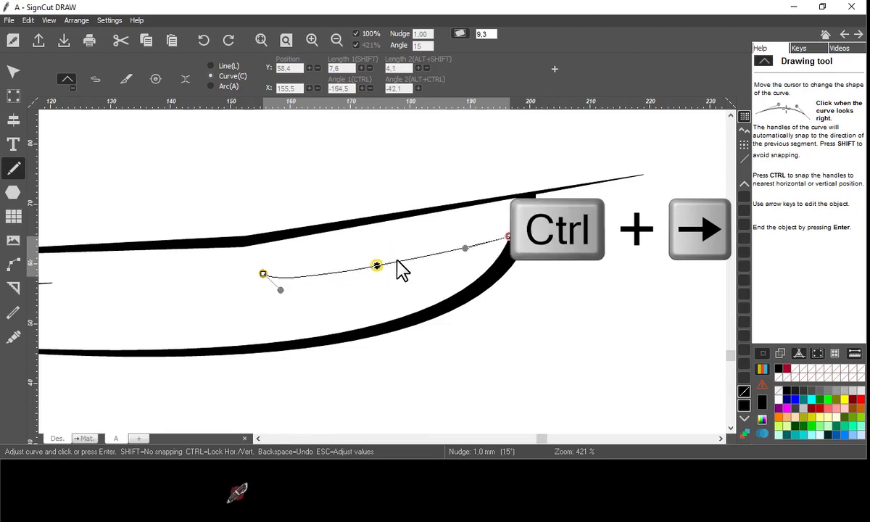
key(ctrl+alt+Left)
key(ctrl+alt+Left)
key(ctrl+alt+Left)
- Nudge the curve's end node down to Y 57.4 mm and rotate its second handle to -12.9 degrees
key(Down)
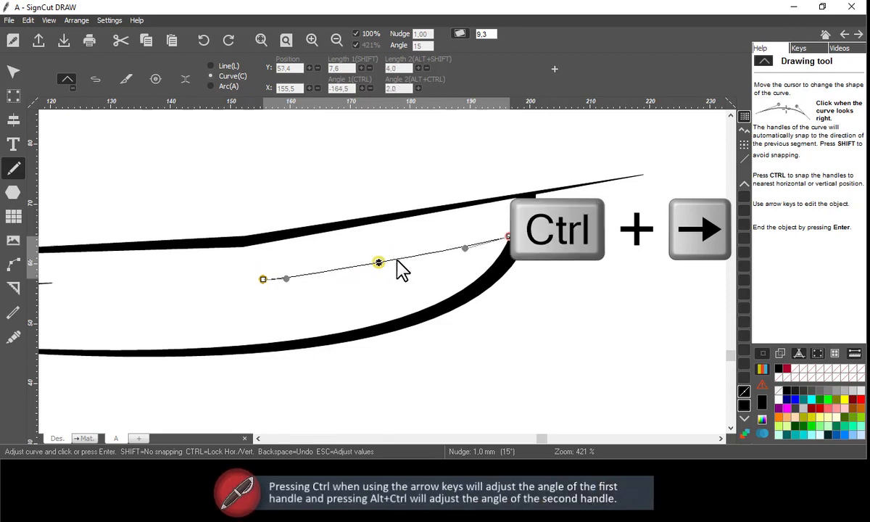
key(ctrl+alt+Right)
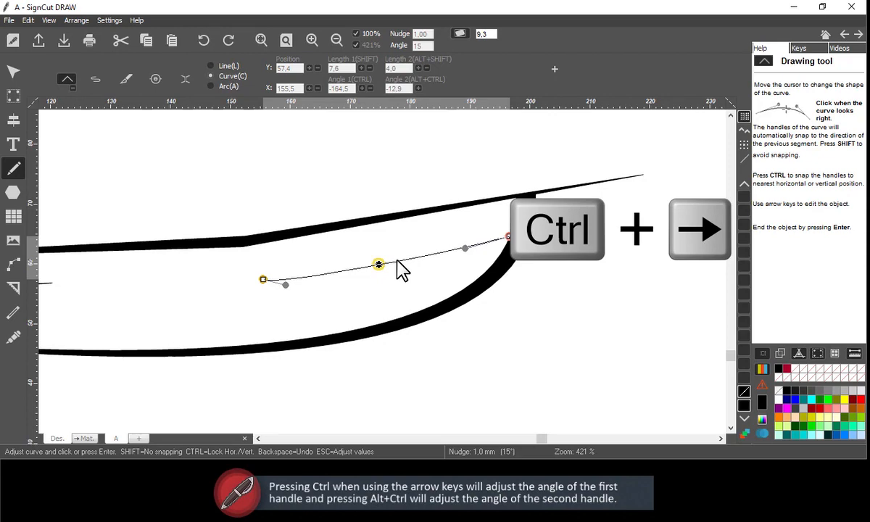
click(398, 265)
- Close the inner curve into a thin wedge with a second curve back to the edge of the bulging shape
double_click(501, 253)
scroll(399, 257, up, 2)
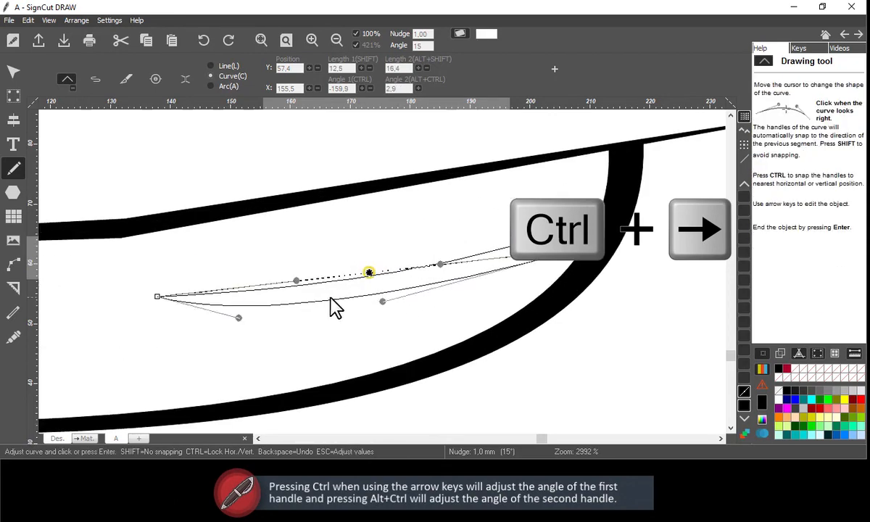
click(401, 282)
click(597, 220)
scroll(599, 222, up, 2)
click(14, 72)
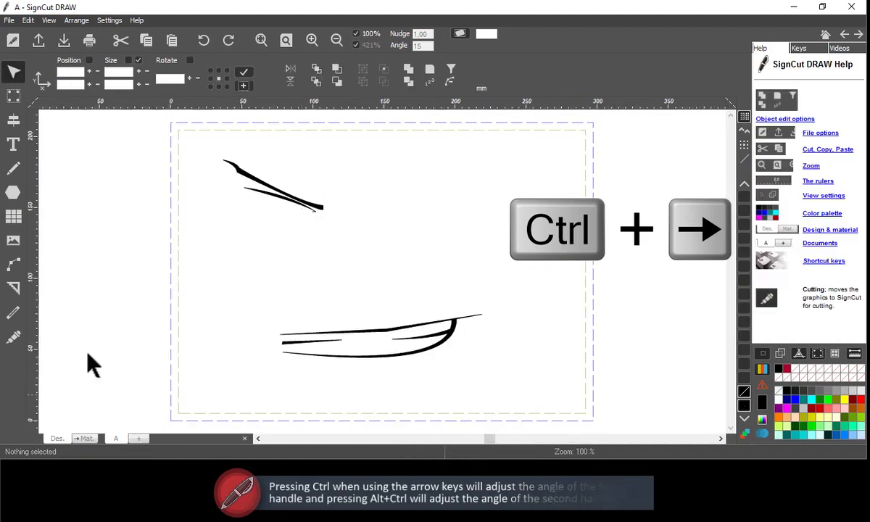
- Draw an open circular arc below the upper wedges, ending at X 56.8, Y 145.4 mm, with a radius of about 18.4 mm
scroll(372, 310, up, 4)
key(a)
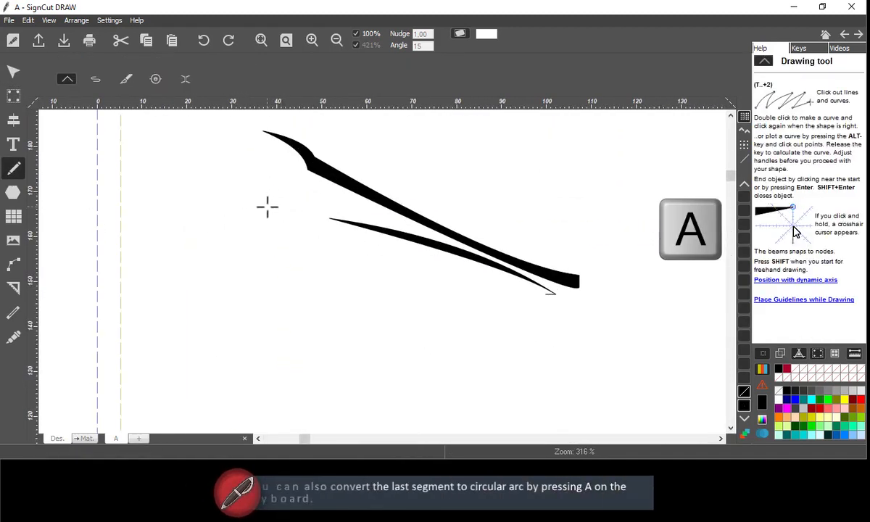
click(266, 205)
click(352, 301)
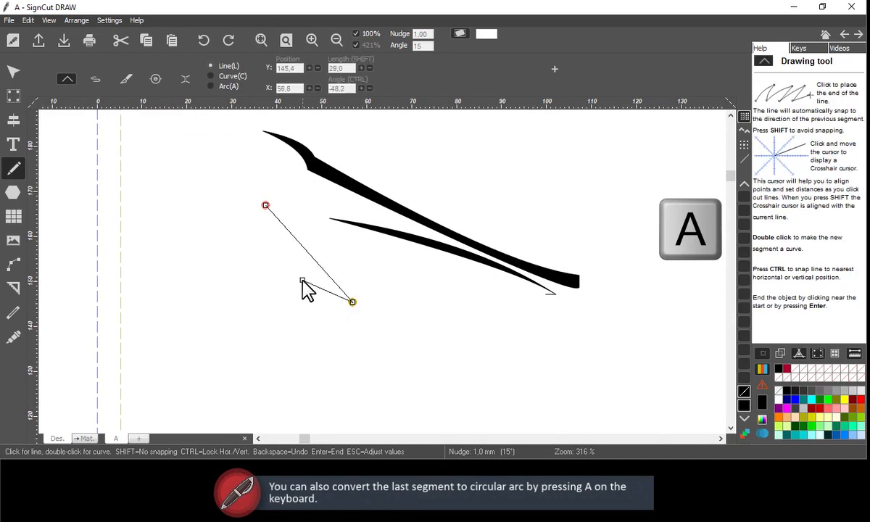
key(a)
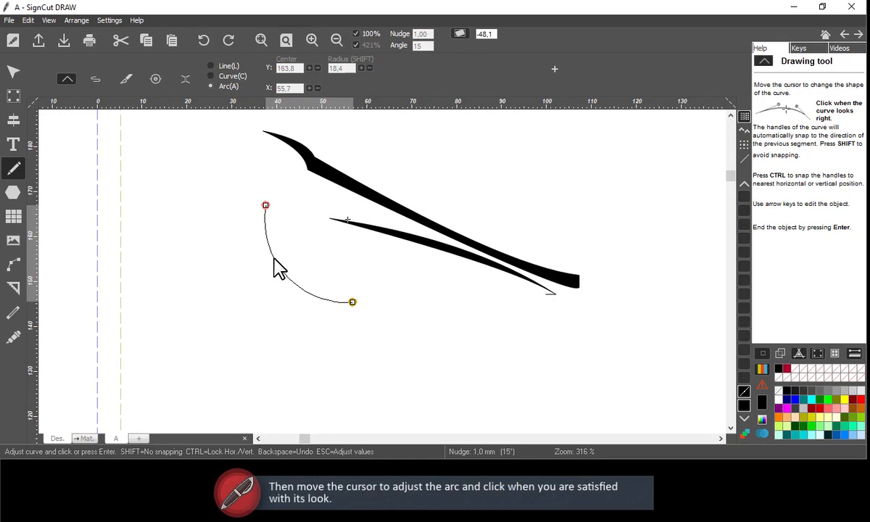
click(278, 266)
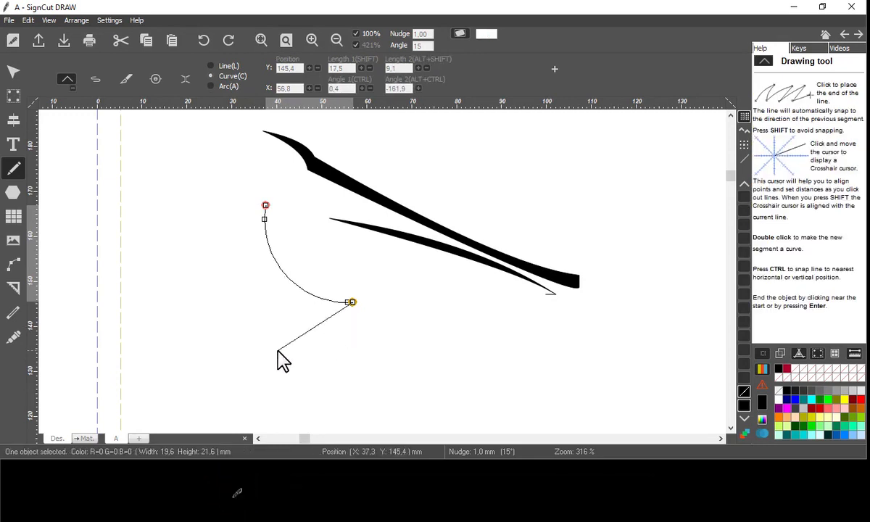
key(Right)
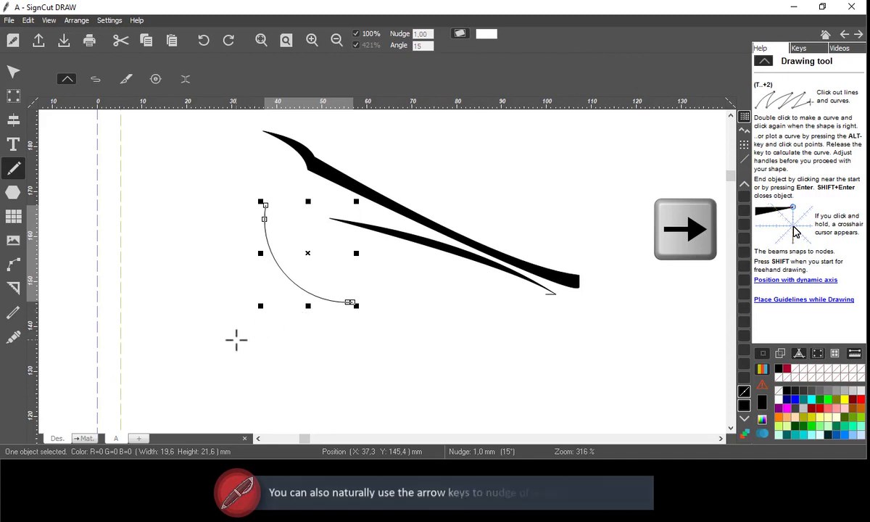
scroll(236, 340, down, 3)
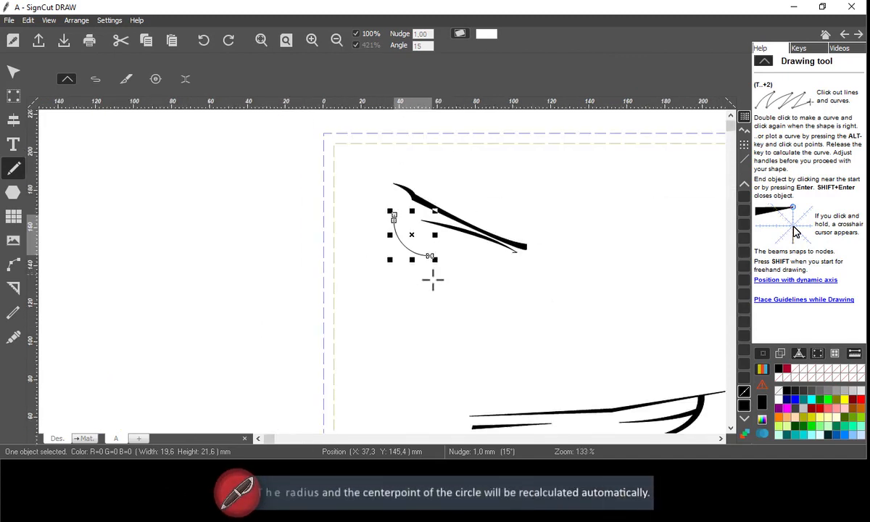
scroll(479, 291, down, 1)
key(Escape)
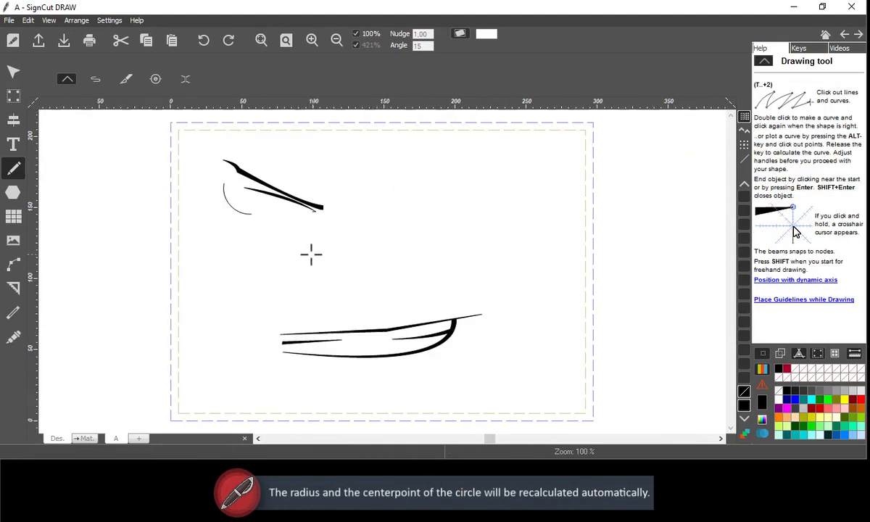
- Start a downward-bulging arc at X 99.8, Y 127.5 mm in the space above the boat-like shapes and enlarge its radius to 27 mm
click(313, 240)
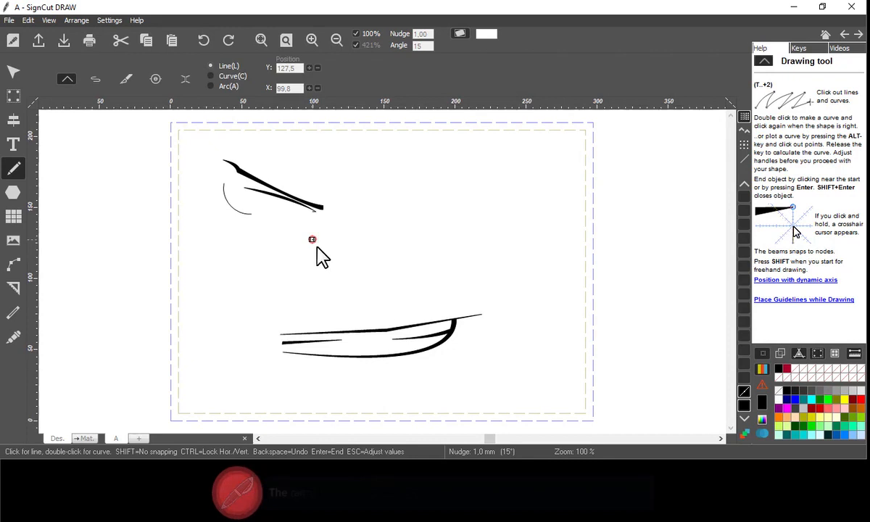
click(372, 261)
key(a)
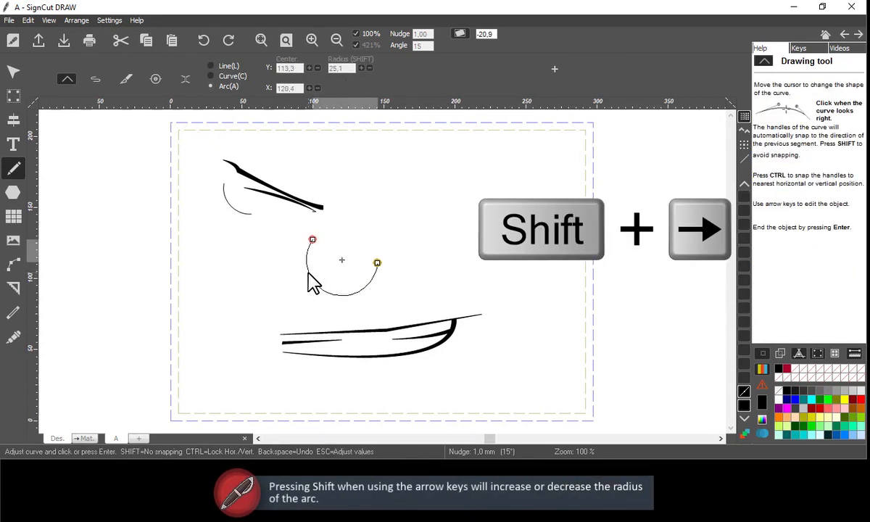
key(shift+Right)
key(shift+Right)
key(shift+Right)
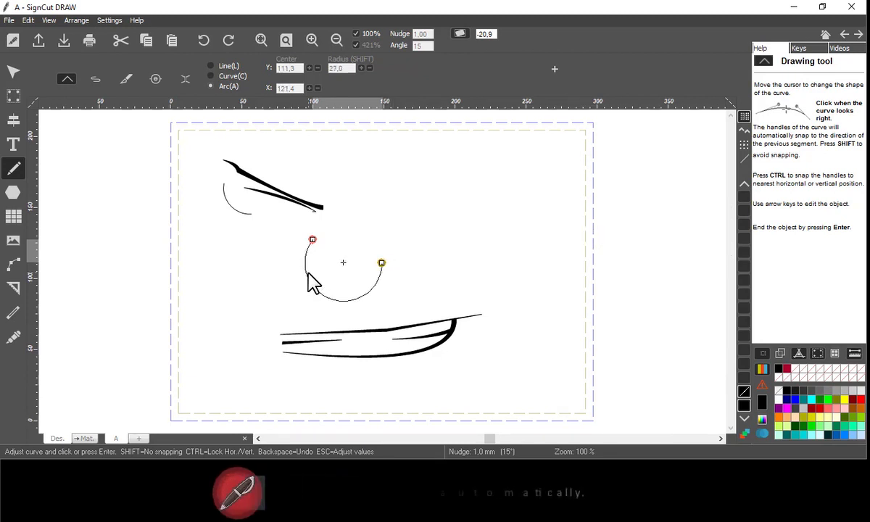
- Enlarge the arc to a radius of 38 mm with its center at X 131, Y 104 mm
key(shift+Left)
key(shift+Left)
key(shift+Left)
key(shift+Left)
key(shift+Left)
key(shift+Left)
key(shift+Left)
key(shift+Left)
key(shift+Left)
key(shift+Left)
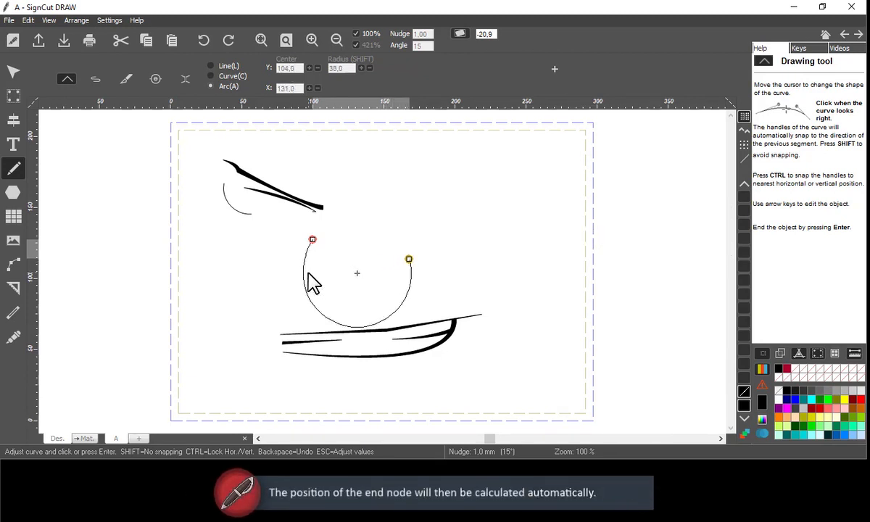
- Nudge the arc's center up to Y 153 mm for a shallow arc of 40.3 mm radius, and finish the object
key(shift+Right)
key(shift+Right)
key(shift+Right)
key(shift+Right)
key(shift+Right)
key(shift+Right)
key(shift+Right)
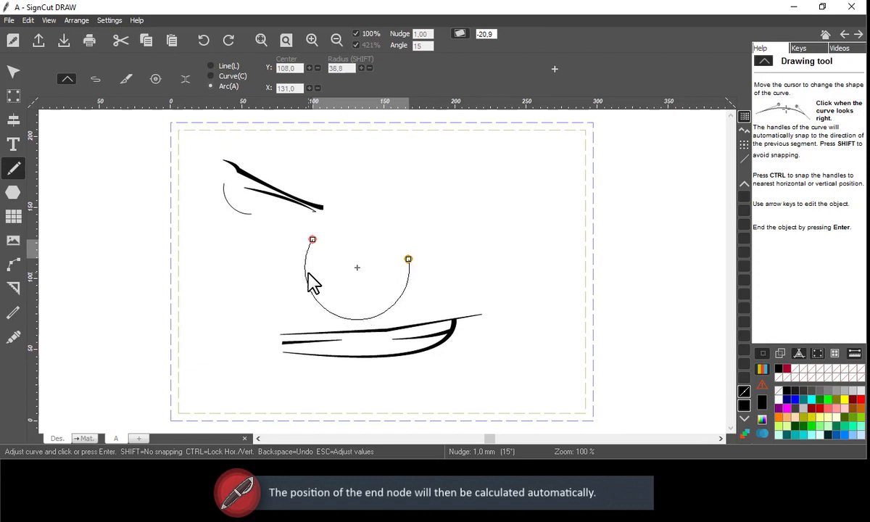
key(shift+Right)
key(shift+Right)
key(shift+Right)
key(shift+Right)
key(shift+Right)
key(shift+Right)
key(shift+Right)
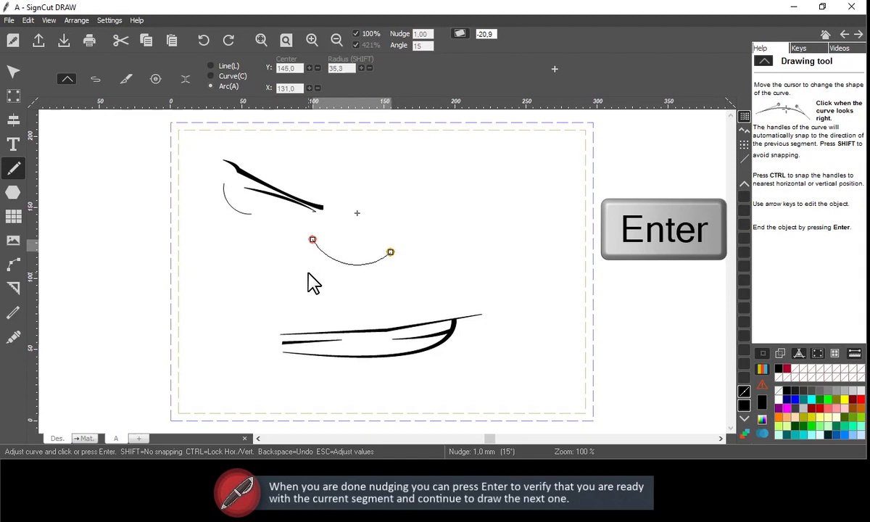
key(shift+Right)
key(shift+Right)
key(shift+Right)
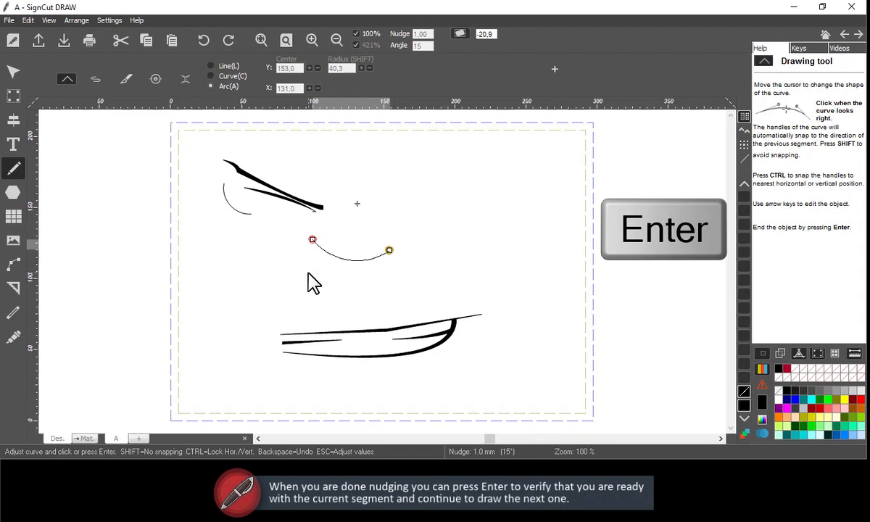
key(Return)
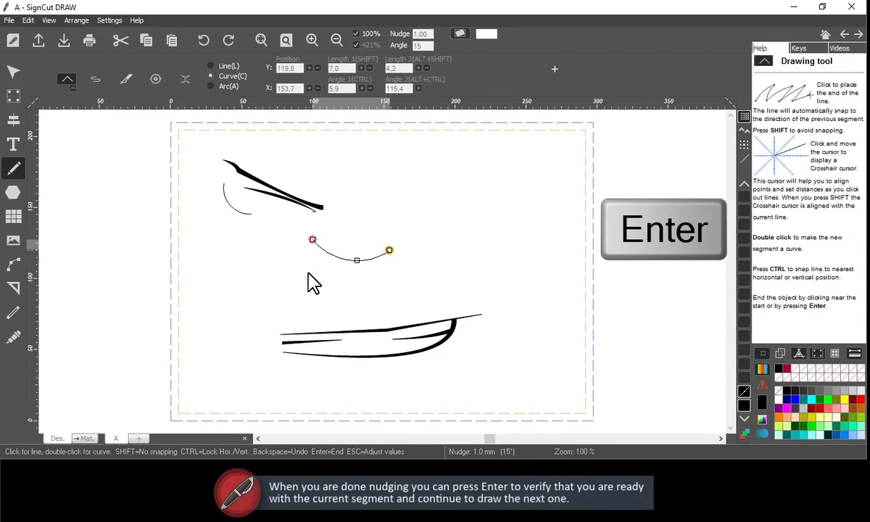
key(Return)
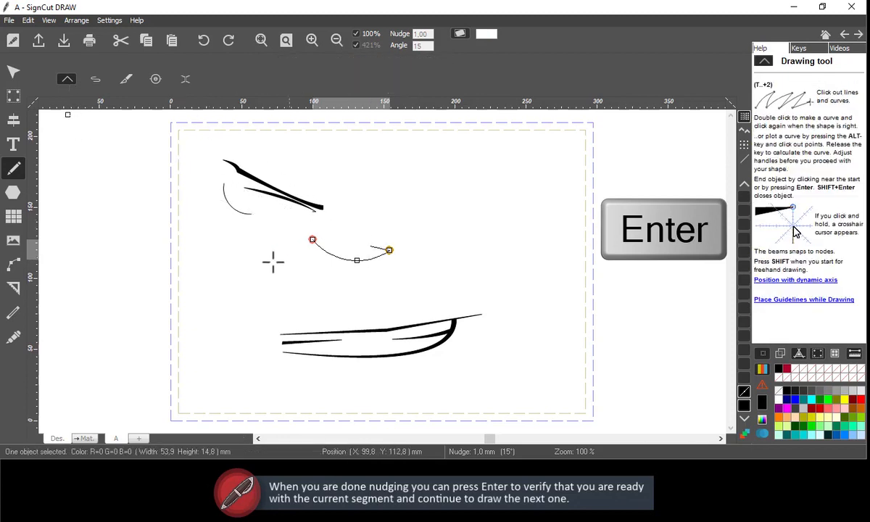
- Move the shallow arc down to X 112.3, Y 83.3 mm, closer to the mouth shapes
key(space)
drag(366, 260, 384, 301)
click(429, 370)
- Close the shallow arc into a thin crescent with a second curve running from its start node to X 166.2, Y 90.3 mm
scroll(430, 370, up, 4)
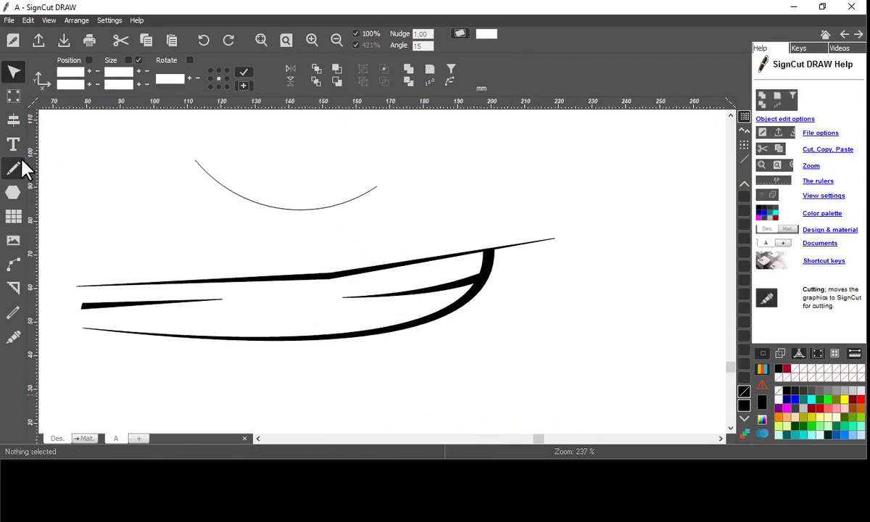
click(19, 165)
click(195, 160)
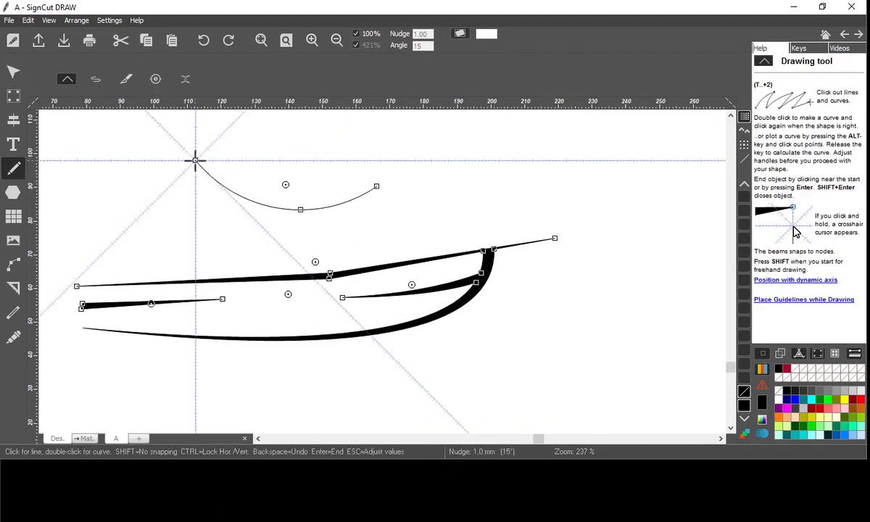
double_click(379, 192)
key(BackSpace)
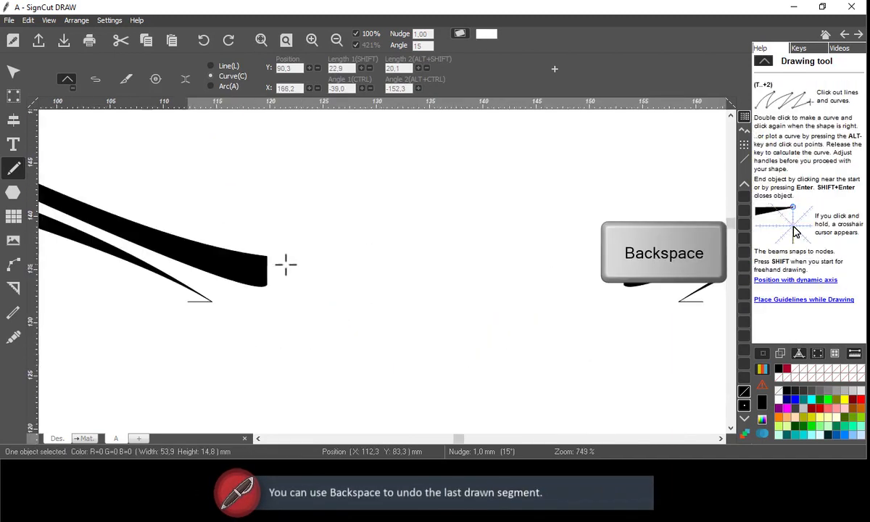
- Draw an open upward hook from the blunt end of the thick upper wedge, curving through X 125.5, Y 139 mm
double_click(327, 229)
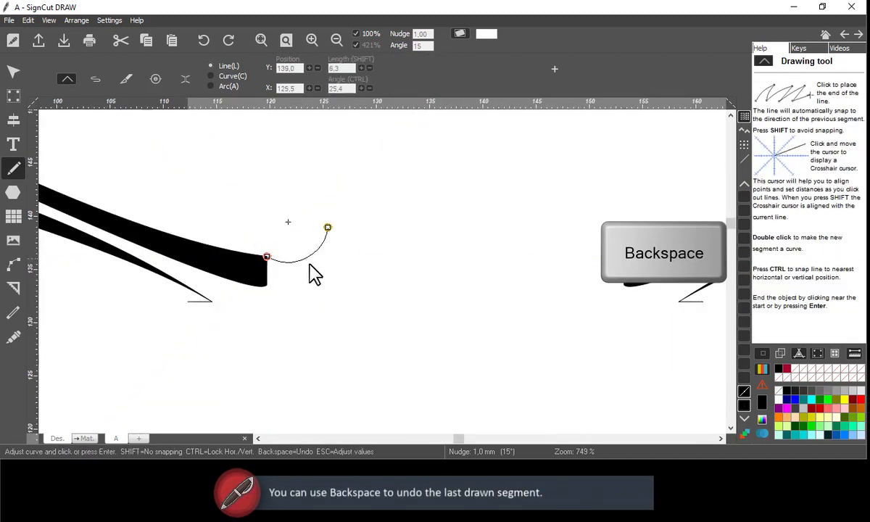
click(306, 261)
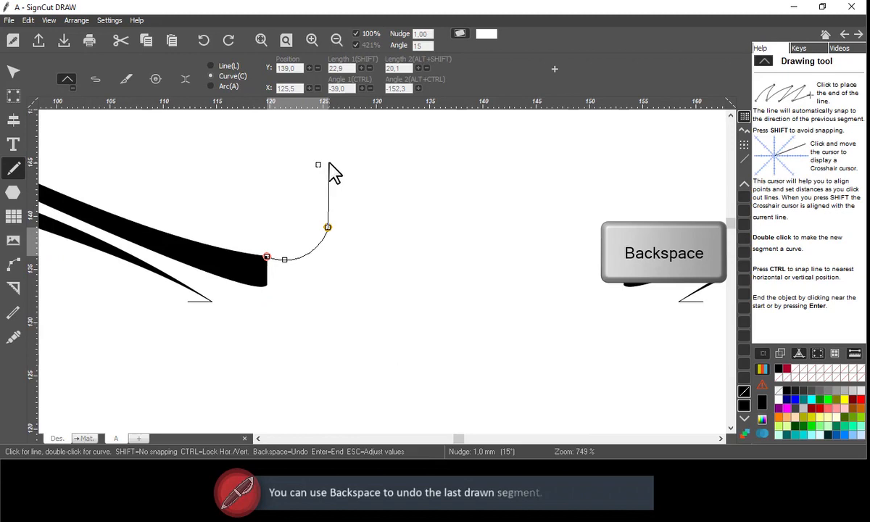
double_click(327, 165)
click(392, 313)
key(Return)
scroll(380, 272, down, 10)
click(381, 272)
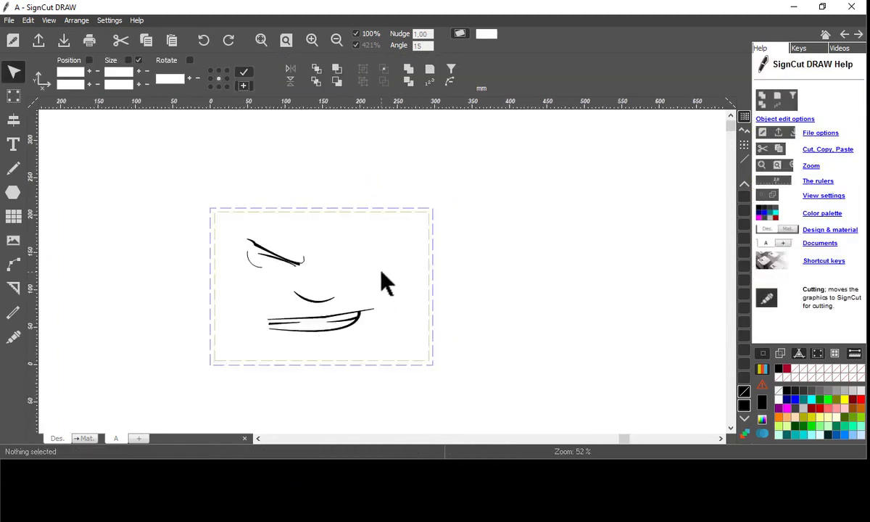
- Select all the mouth shapes and narrow them to span from about X 90 to X 200 mm
scroll(326, 295, up, 4)
drag(155, 318, 464, 399)
mouse_move(187, 359)
mouse_down()
mouse_move(287, 362)
mouse_move(280, 372)
mouse_up()
- Create a horizontally mirrored copy of the eye shapes and place it opposite the original as the second eye
click(150, 144)
drag(150, 144, 337, 251)
key(ctrl+c)
key(ctrl+v)
click(291, 69)
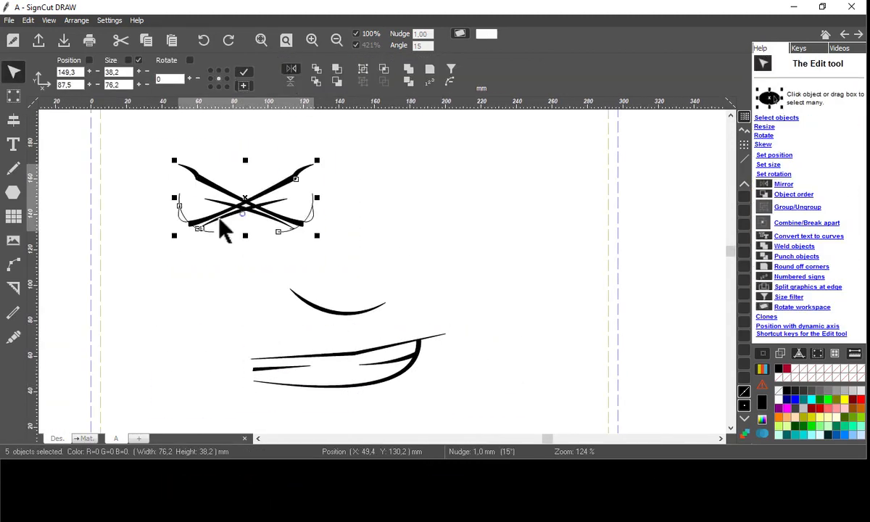
drag(195, 223, 364, 225)
- Narrow the crescent nose from its far end so that it stops at about X 158 mm
click(344, 313)
drag(387, 301, 377, 301)
click(408, 293)
scroll(407, 293, down, 2)
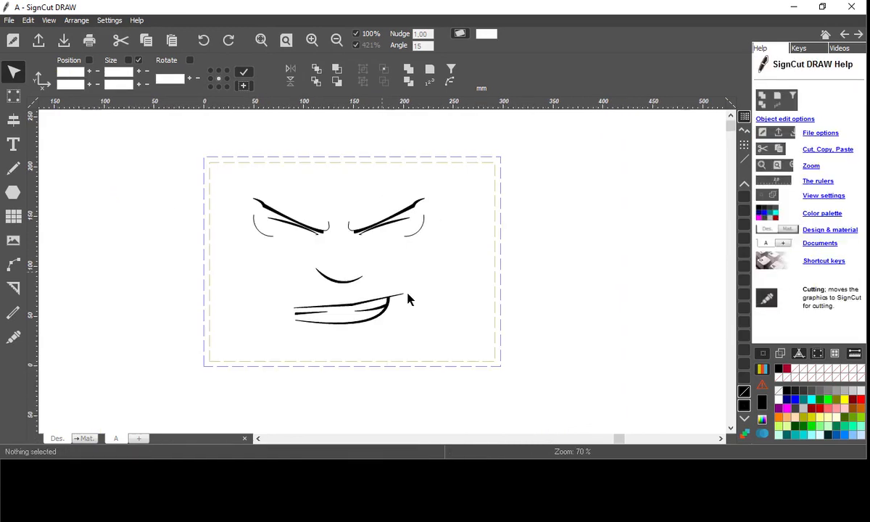